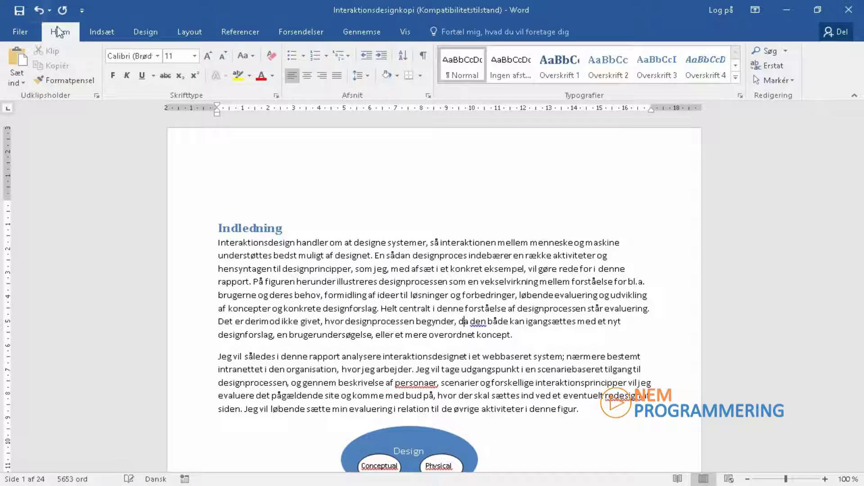
# Search the report for 'design' in the Navigation pane, showing all 68 highlighted results.
pyautogui.click(787, 53)
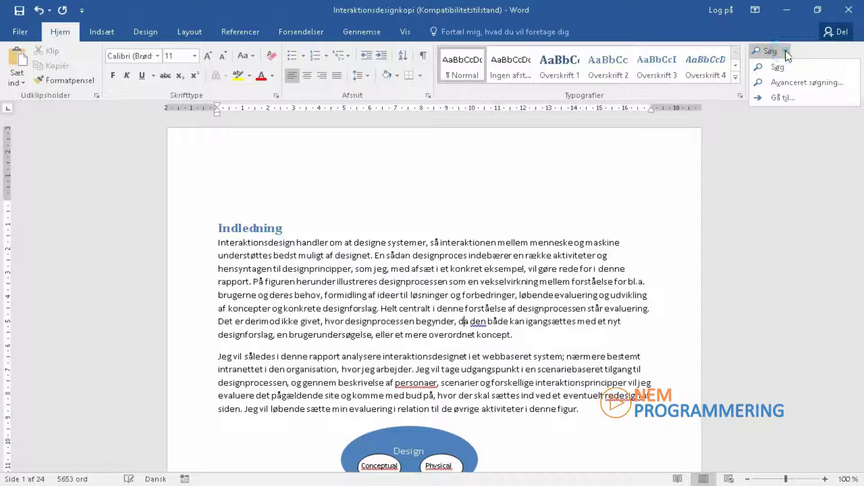
pyautogui.click(770, 68)
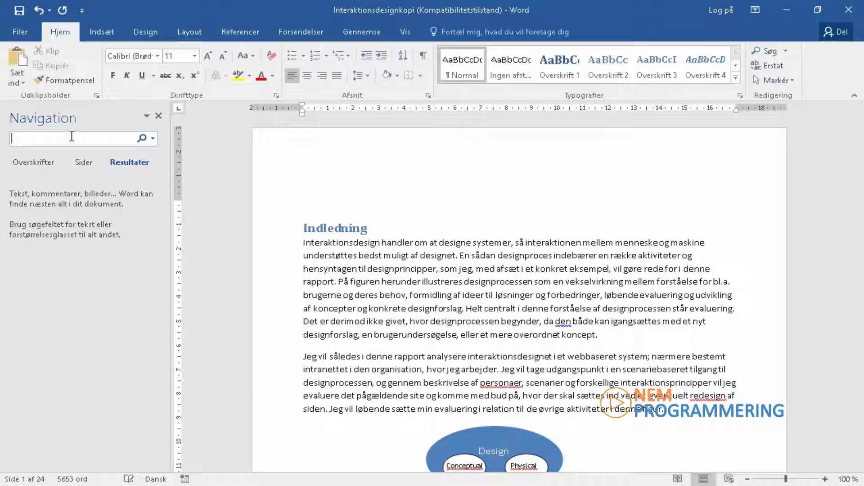
pyautogui.write('design')
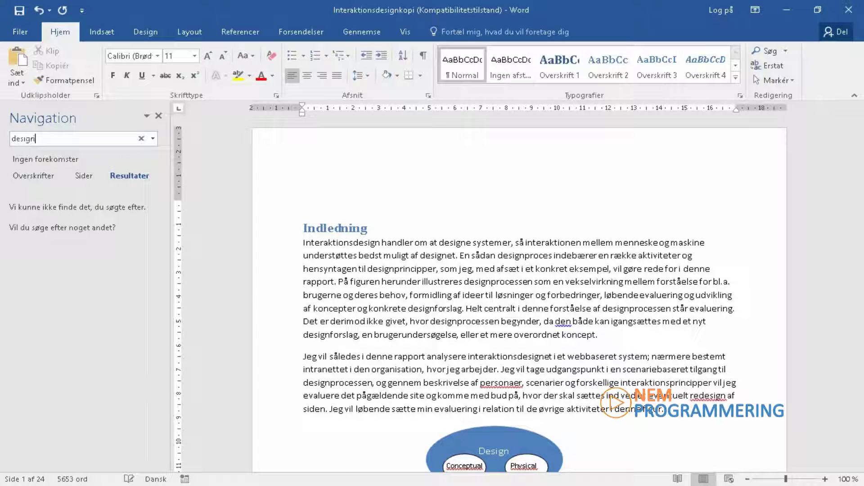
pyautogui.scroll(-3, 495, 292)
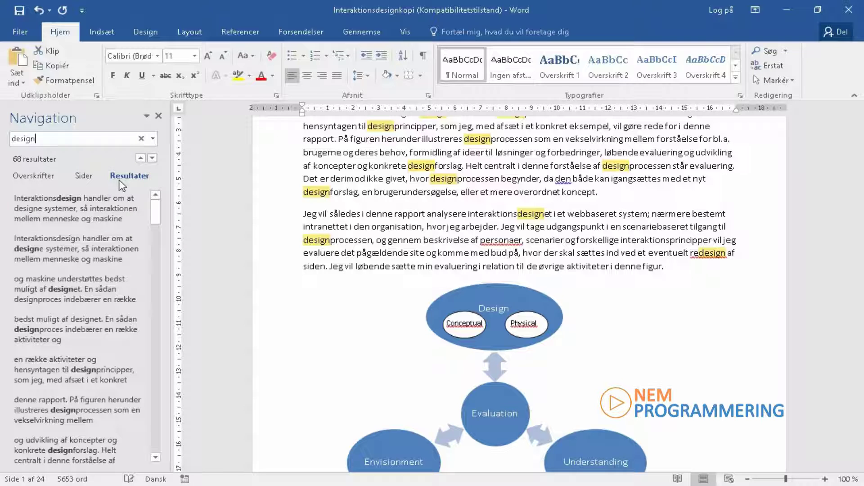
# Replace all 68 occurrences of 'design' with 'X' using Find and Replace.
pyautogui.click(158, 115)
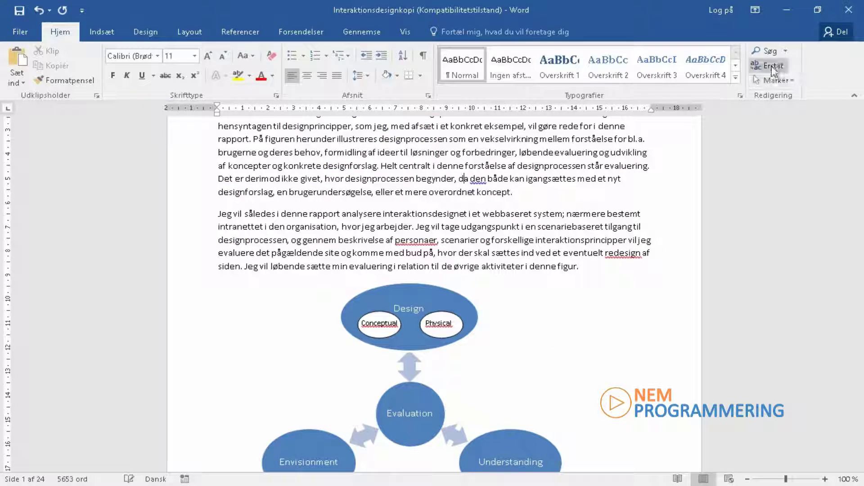
pyautogui.click(771, 66)
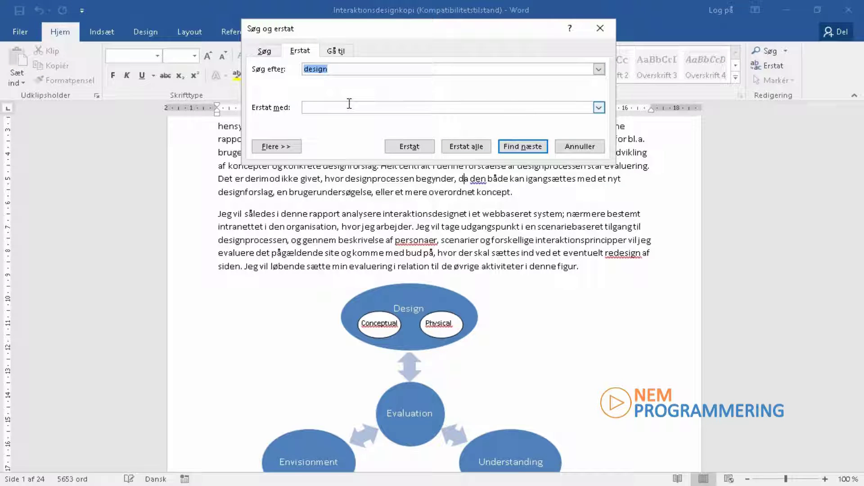
pyautogui.click(310, 107)
pyautogui.write('X')
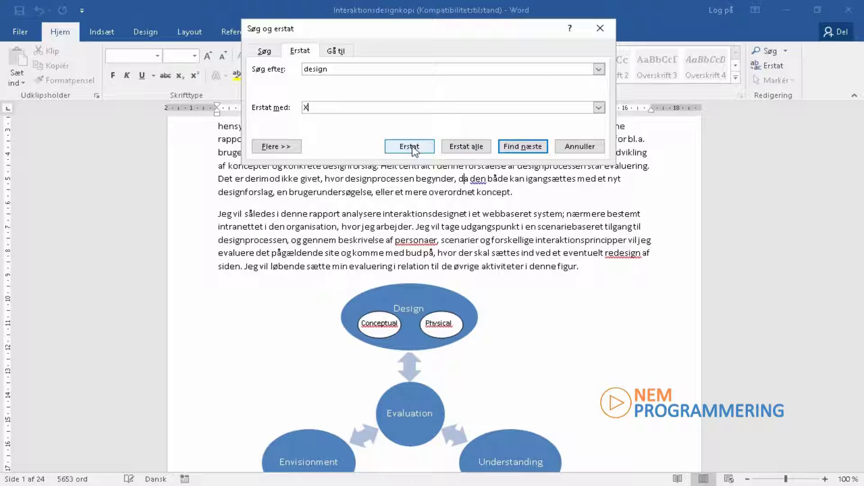
pyautogui.click(475, 150)
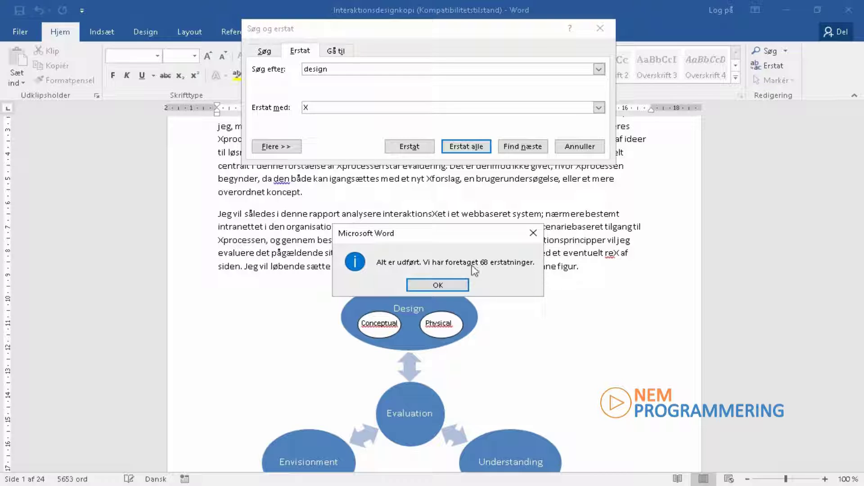
pyautogui.click(444, 285)
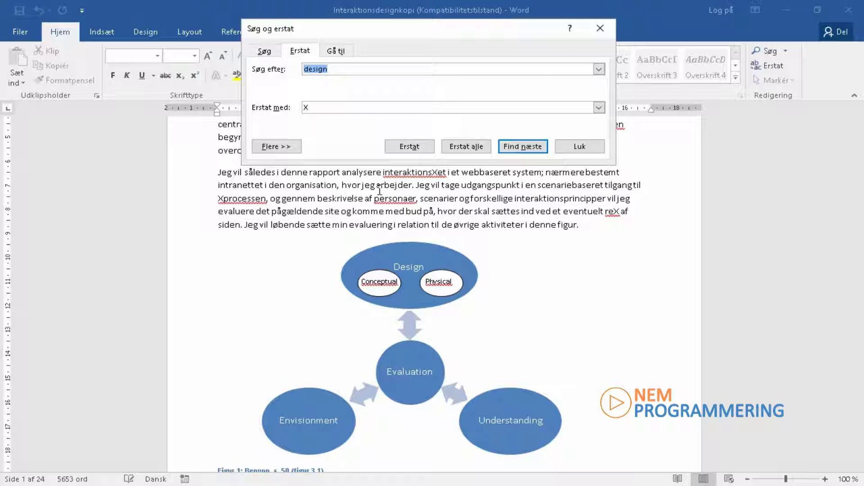
pyautogui.click(585, 147)
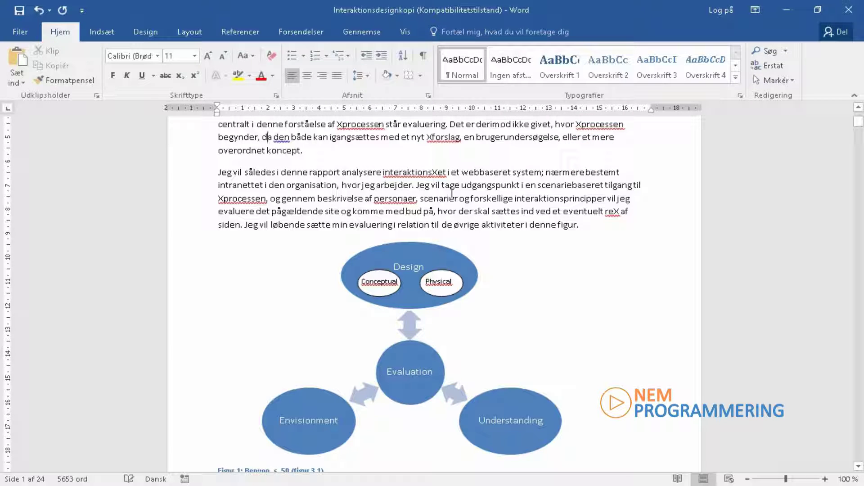
# Undo the Replace All with Ctrl+Z and return to the Indledning heading.
pyautogui.hotkey('ctrl', 'z')
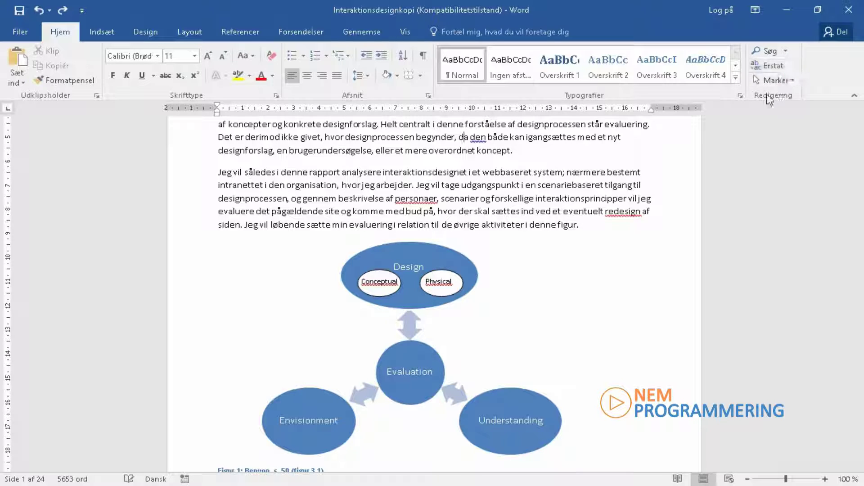
pyautogui.click(771, 53)
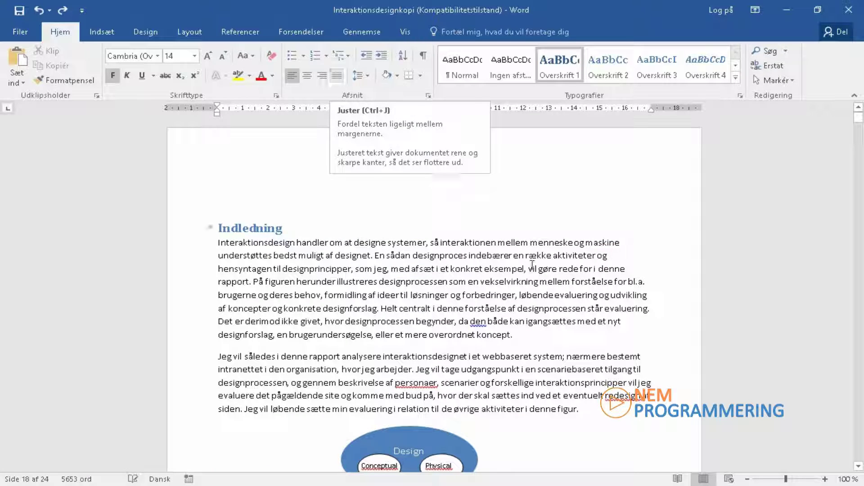
# Select the Indledning heading and all text with similar formatting, reapplying the heading style.
pyautogui.click(791, 81)
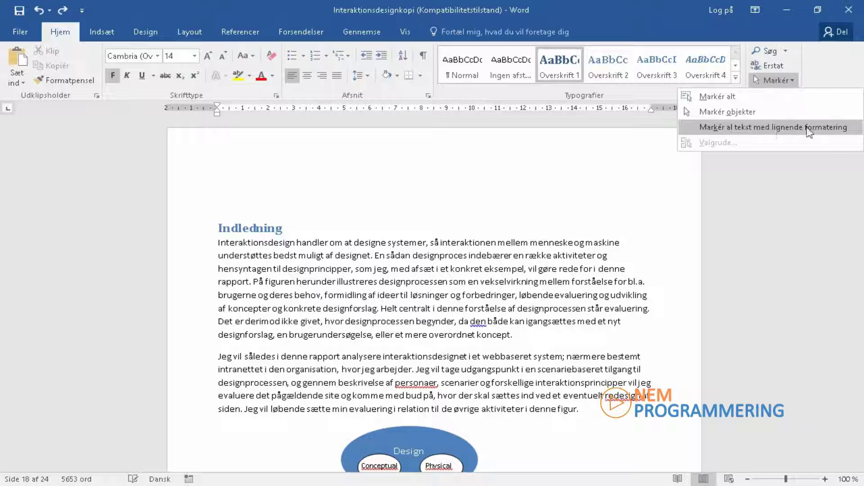
pyautogui.click(252, 228)
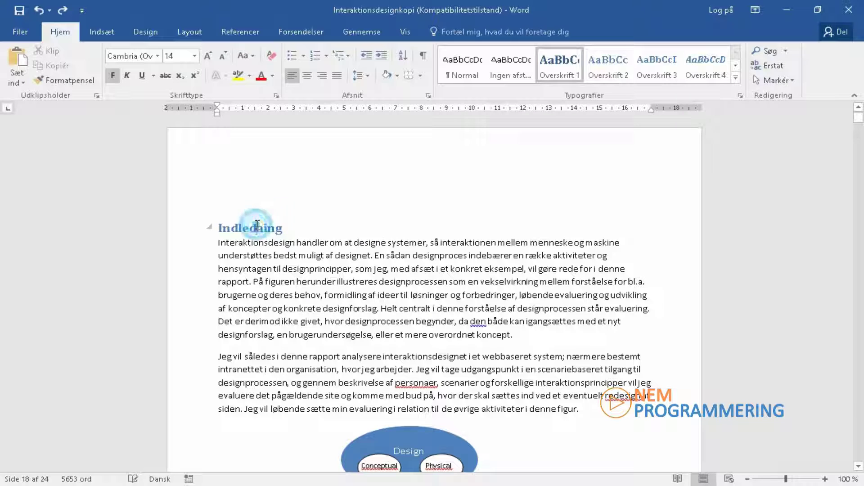
pyautogui.doubleClick(256, 226)
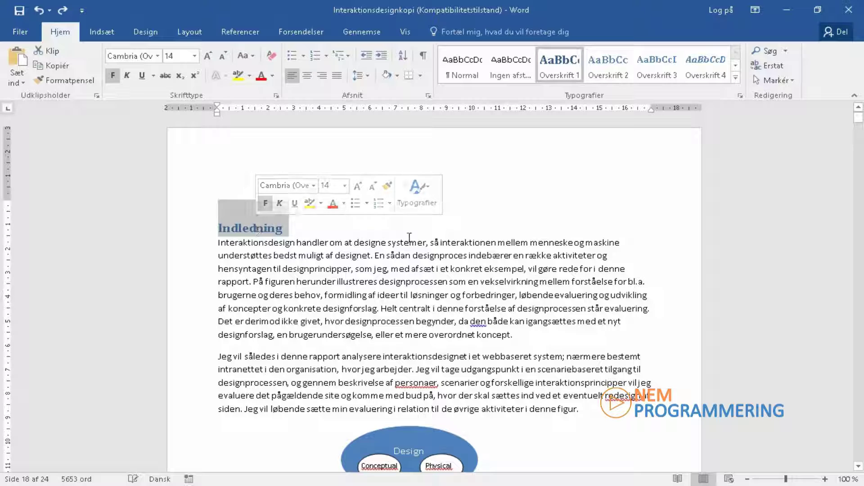
pyautogui.click(786, 84)
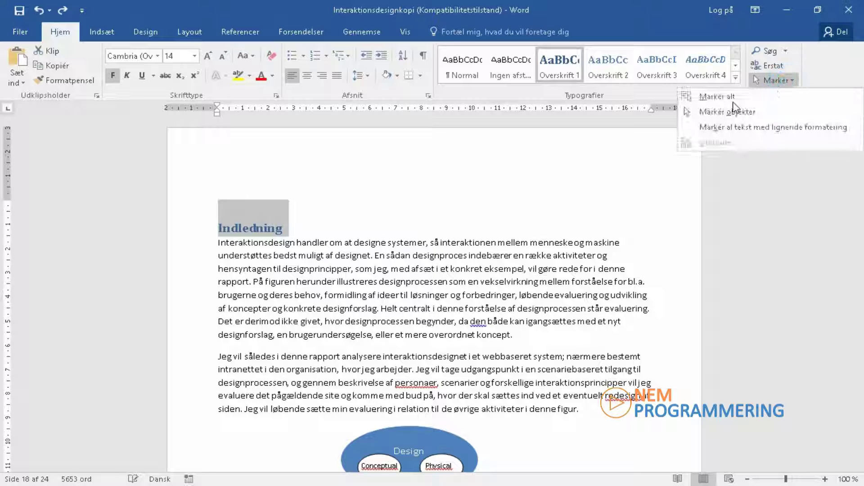
pyautogui.click(715, 128)
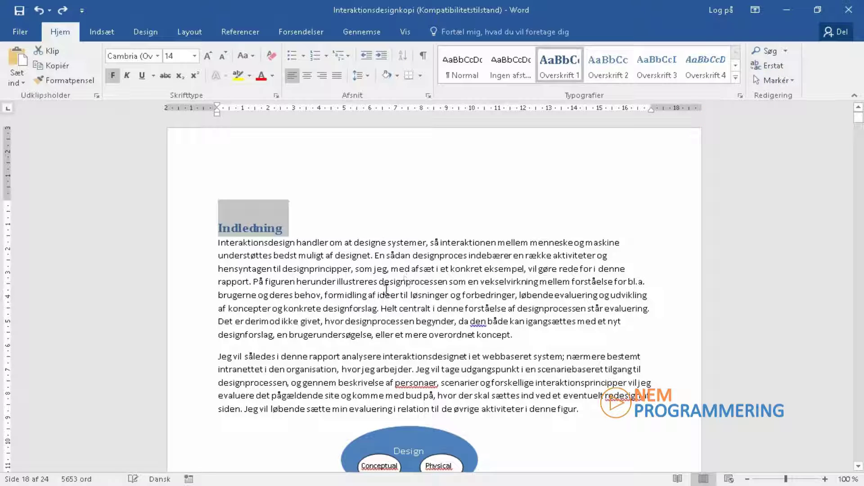
pyautogui.click(559, 76)
# Italicise all the selected headings and clear the selection.
pyautogui.moveTo(860, 123); pyautogui.dragTo(862, 79)
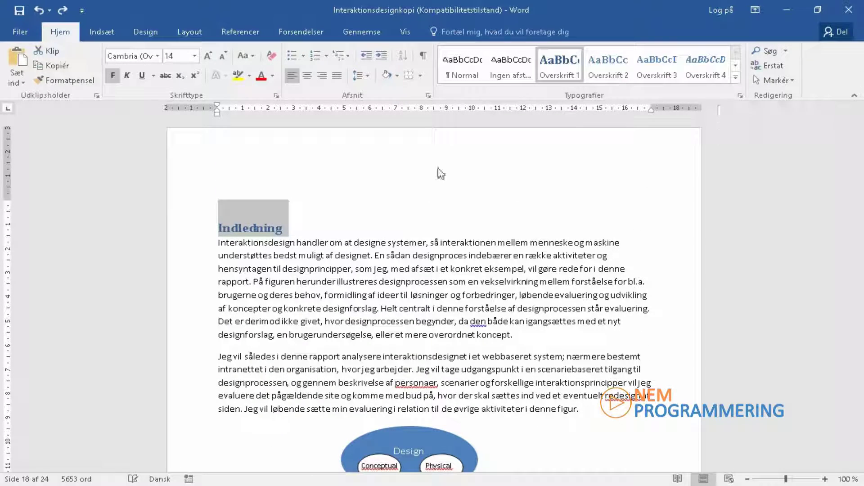
pyautogui.click(128, 75)
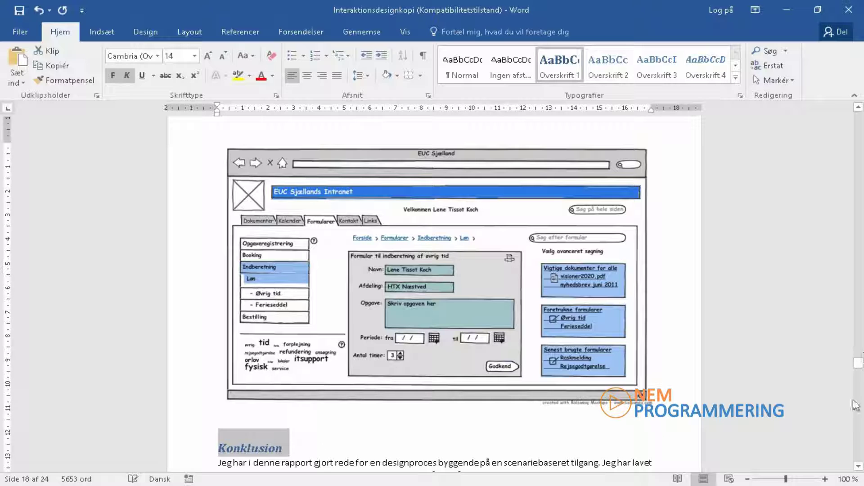
pyautogui.moveTo(859, 363); pyautogui.dragTo(861, 126)
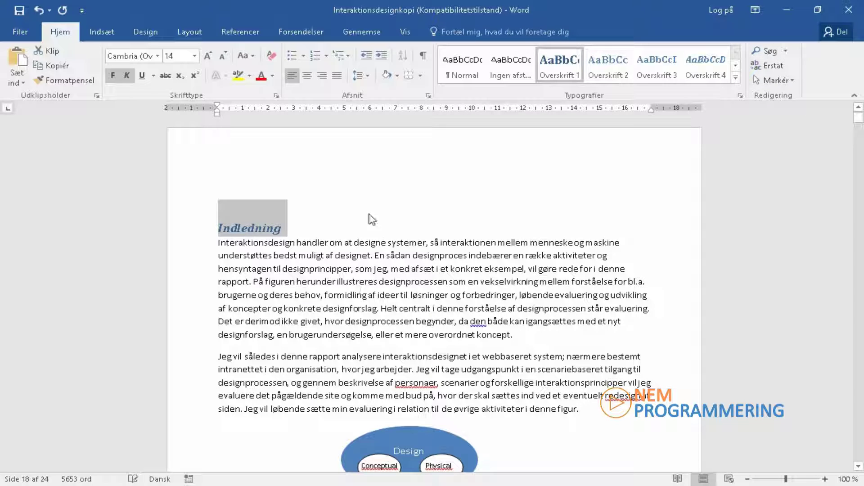
pyautogui.moveTo(858, 117)
pyautogui.mouseDown()
pyautogui.moveTo(858, 376)
pyautogui.moveTo(858, 115)
pyautogui.mouseUp()
pyautogui.click(342, 267)
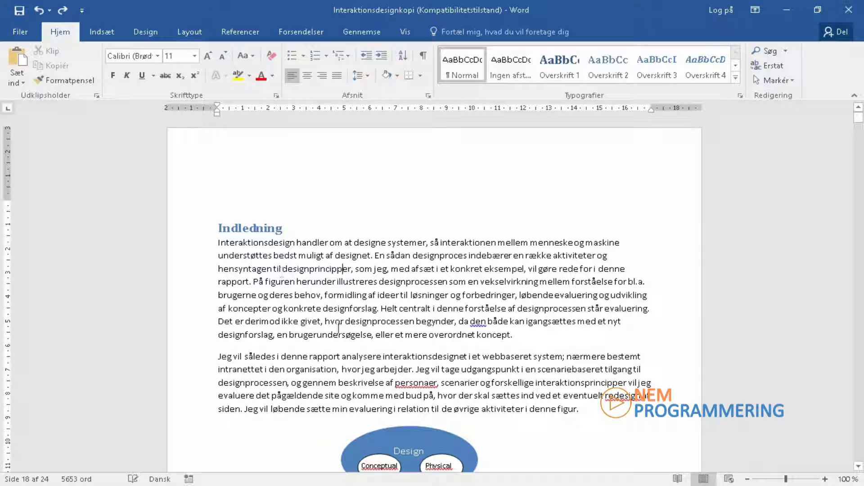
pyautogui.click(370, 33)
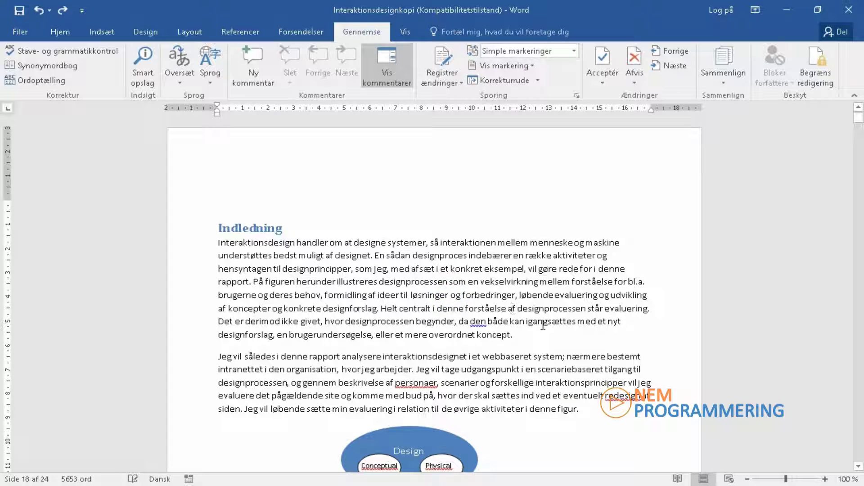
# Add a comment 'Fint, men .....' on the word koncept.
pyautogui.moveTo(510, 321); pyautogui.dragTo(513, 340)
pyautogui.click(514, 337)
pyautogui.click(254, 63)
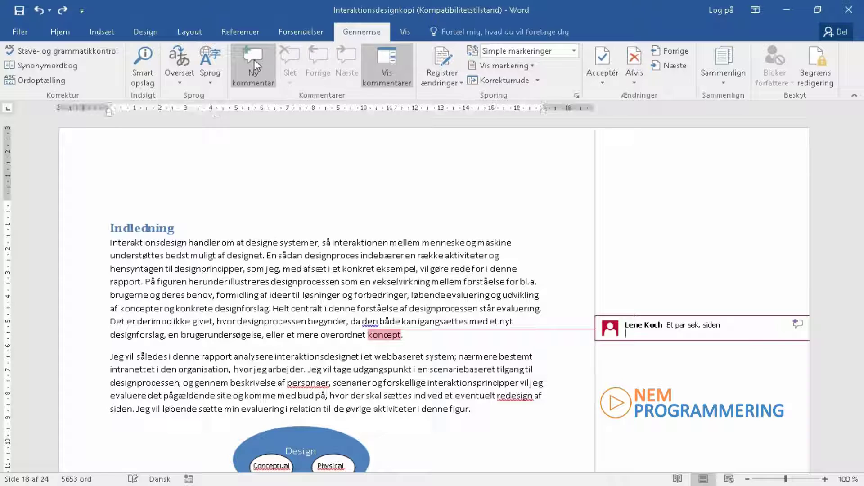
pyautogui.write('Fint, men .....')
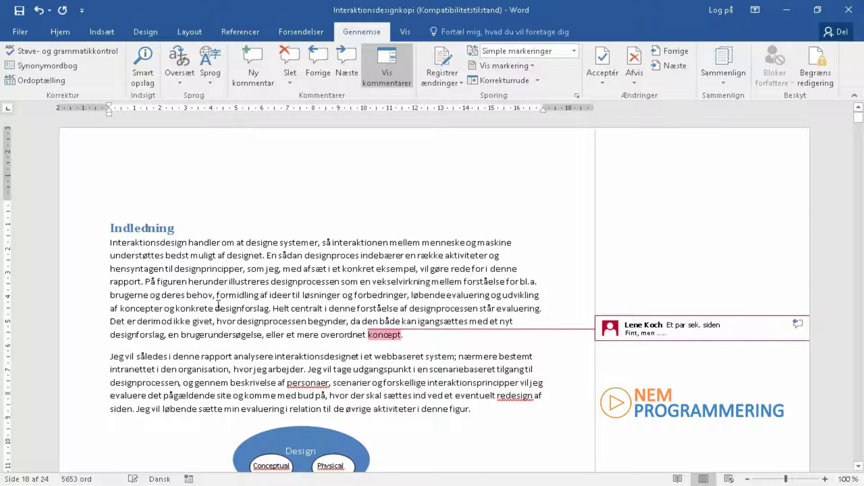
pyautogui.click(336, 274)
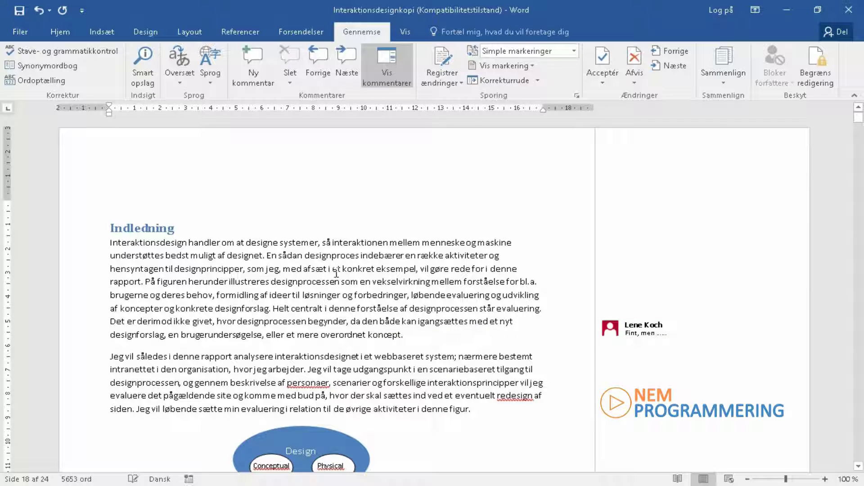
# Add a comment on the word figur.
pyautogui.click(258, 64)
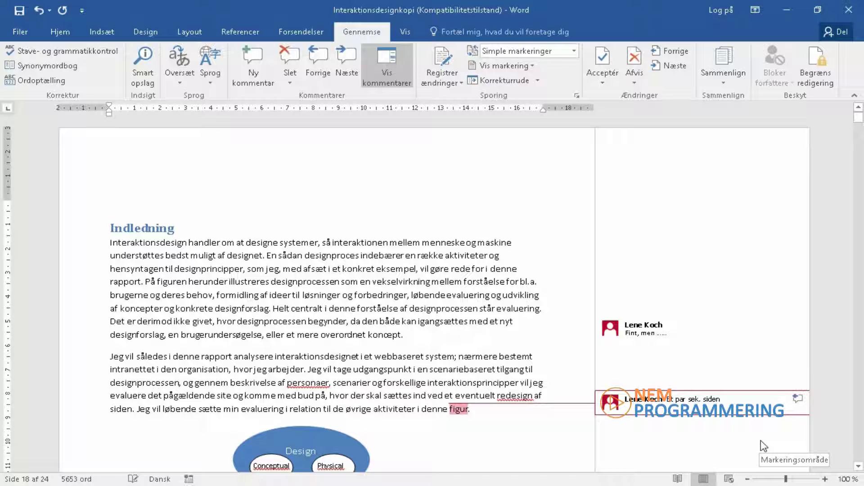
pyautogui.click(709, 430)
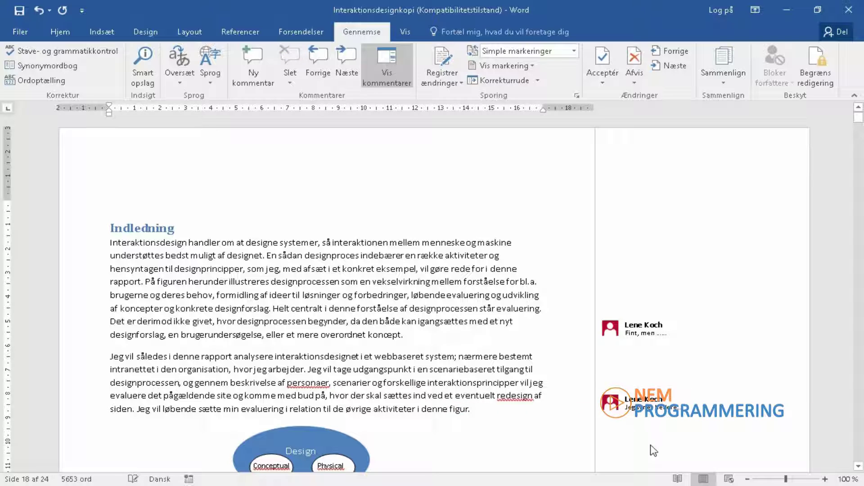
pyautogui.click(642, 407)
pyautogui.press('Escape')
# Comment 'slet' on the opening of the paragraph 'Jeg vil således'.
pyautogui.moveTo(110, 356); pyautogui.dragTo(311, 372)
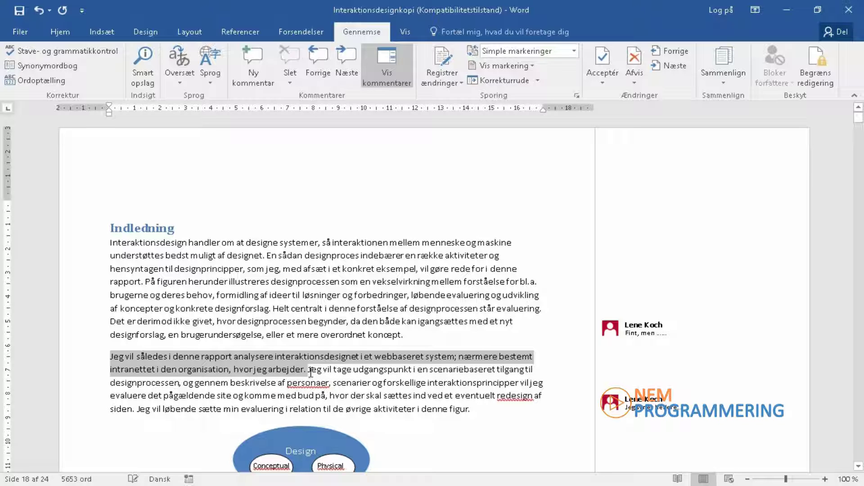
pyautogui.click(259, 55)
pyautogui.write('slet')
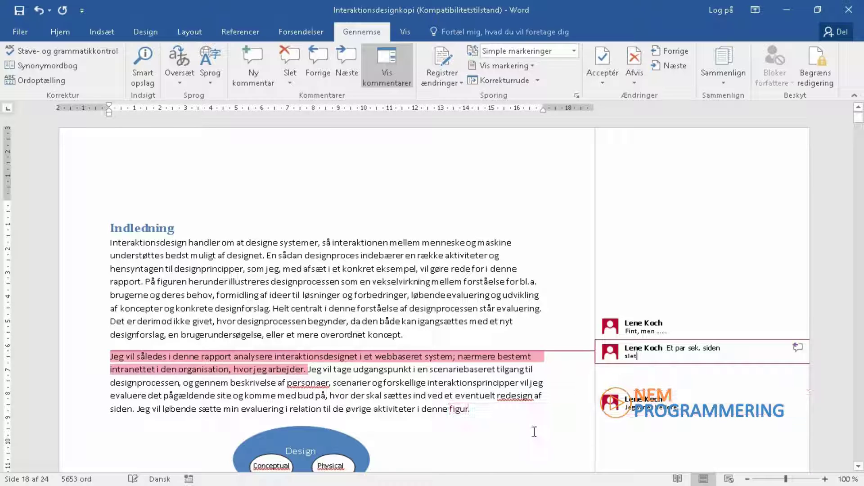
pyautogui.click(503, 382)
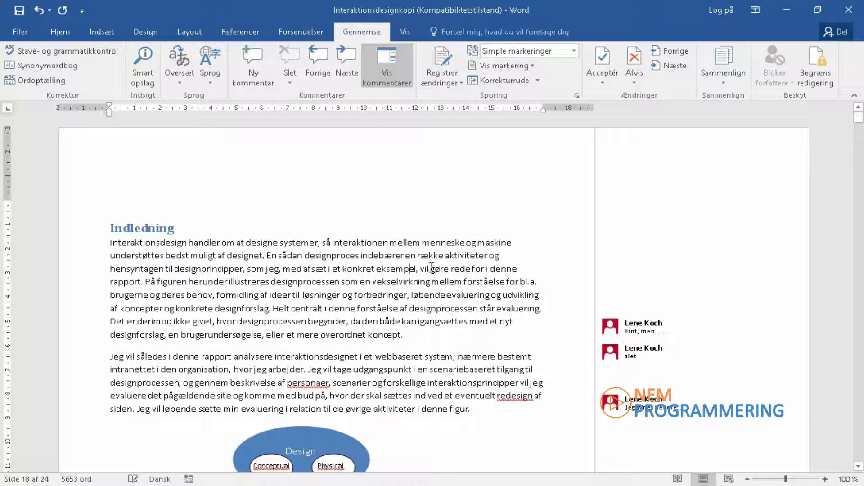
pyautogui.click(388, 61)
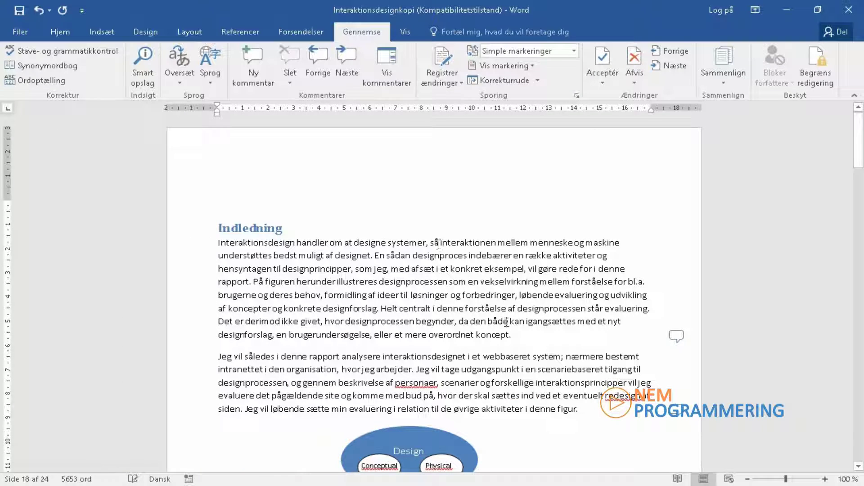
pyautogui.click(676, 335)
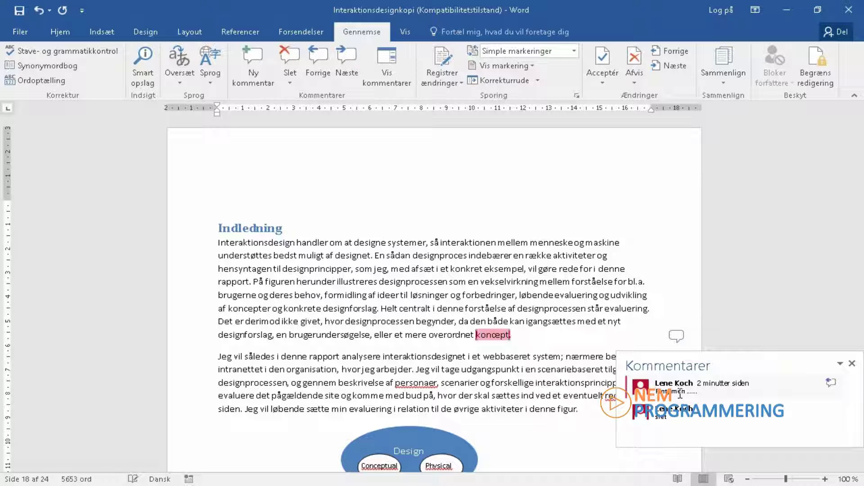
pyautogui.click(410, 310)
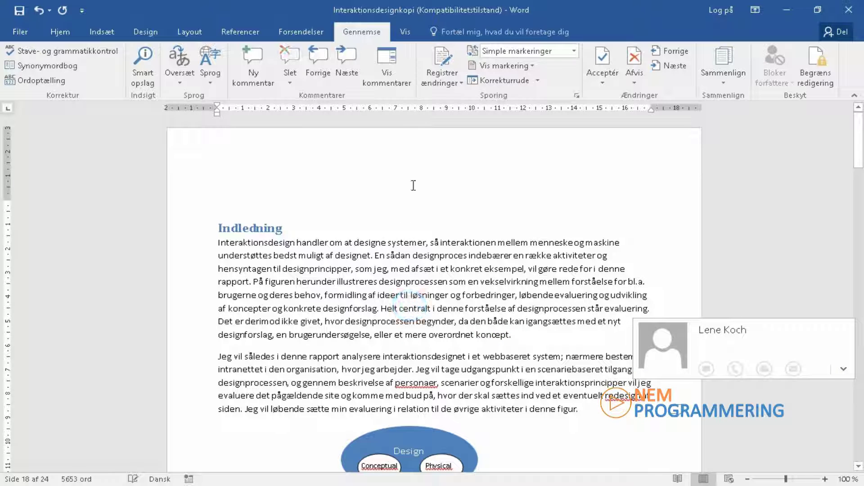
pyautogui.click(393, 67)
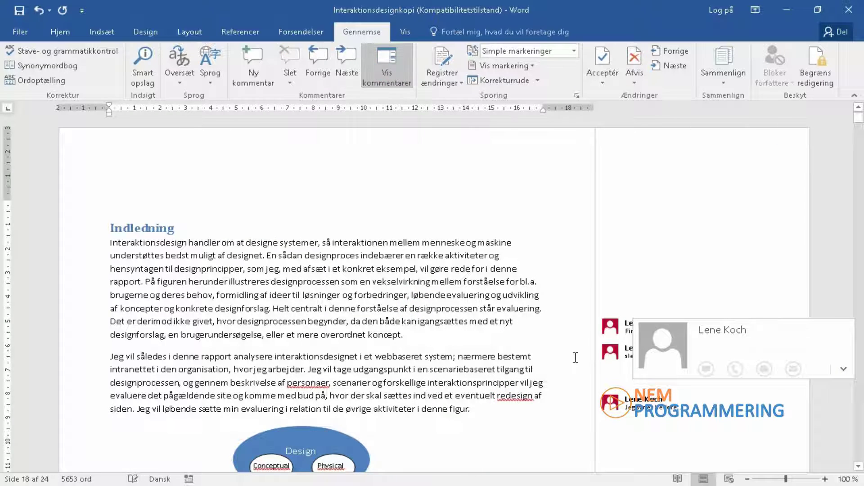
pyautogui.click(800, 234)
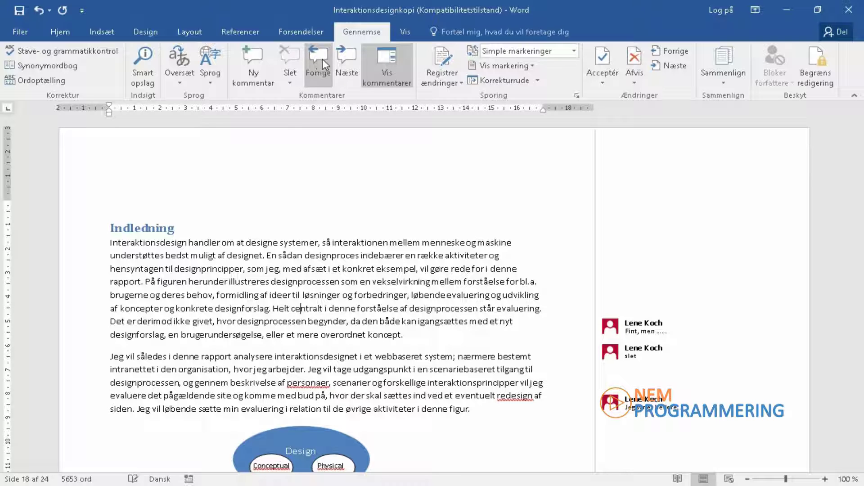
pyautogui.click(346, 60)
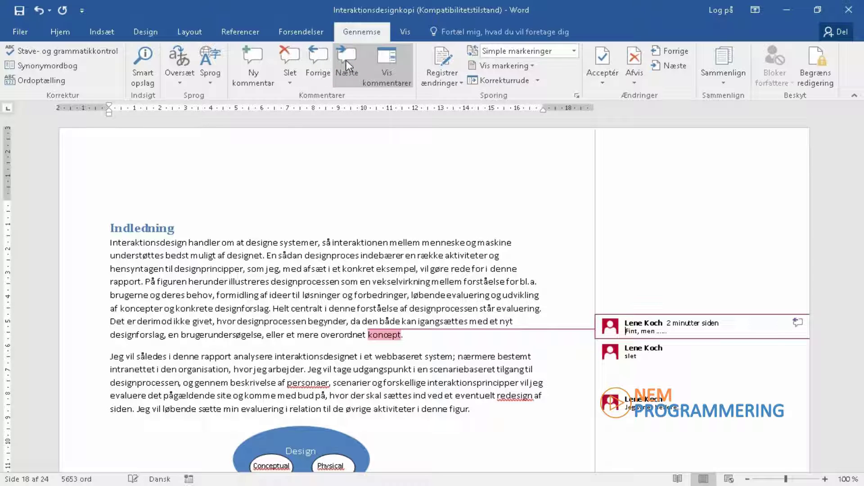
pyautogui.click(345, 59)
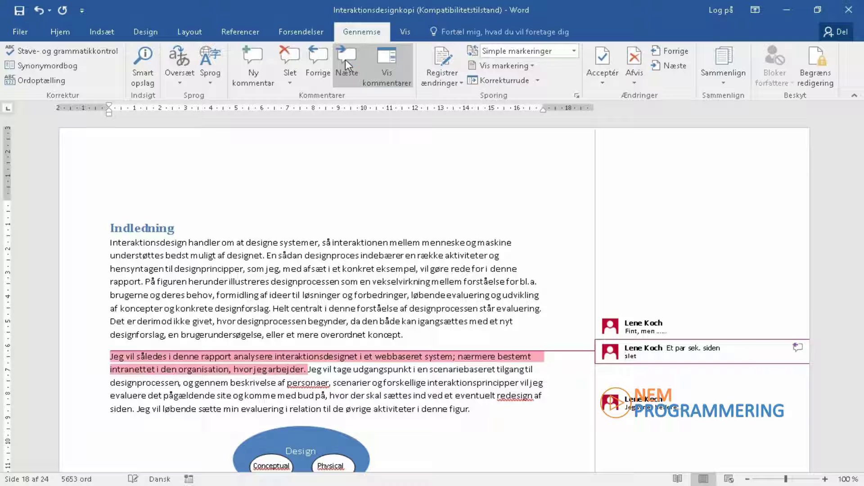
pyautogui.click(344, 59)
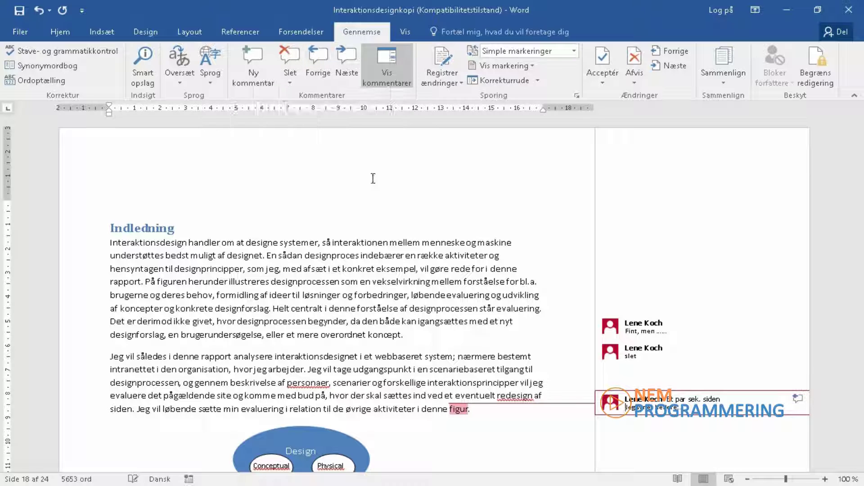
pyautogui.click(393, 280)
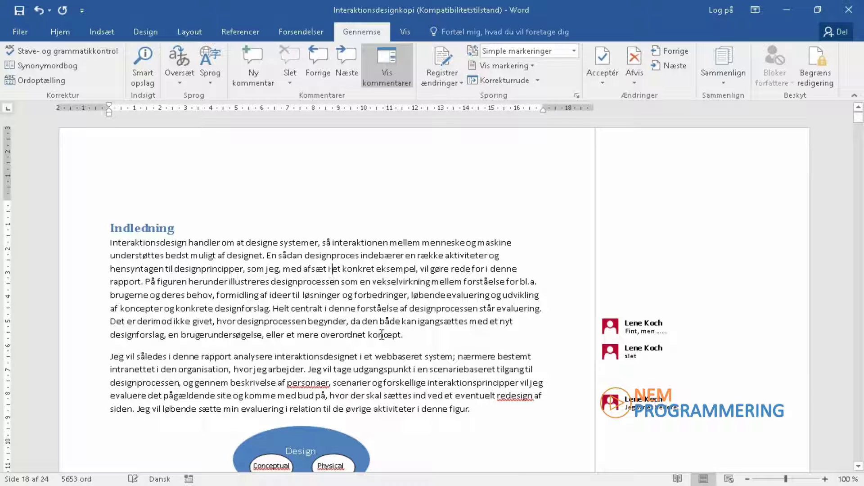
# With tracking on, replace 'med afsæt i et konkret eksempel' with x's and merge the paragraphs.
pyautogui.click(444, 61)
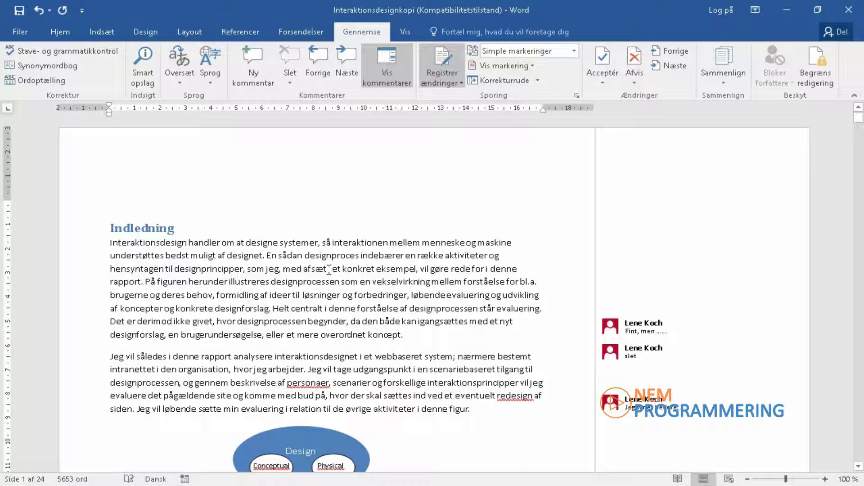
pyautogui.moveTo(284, 267); pyautogui.dragTo(416, 276)
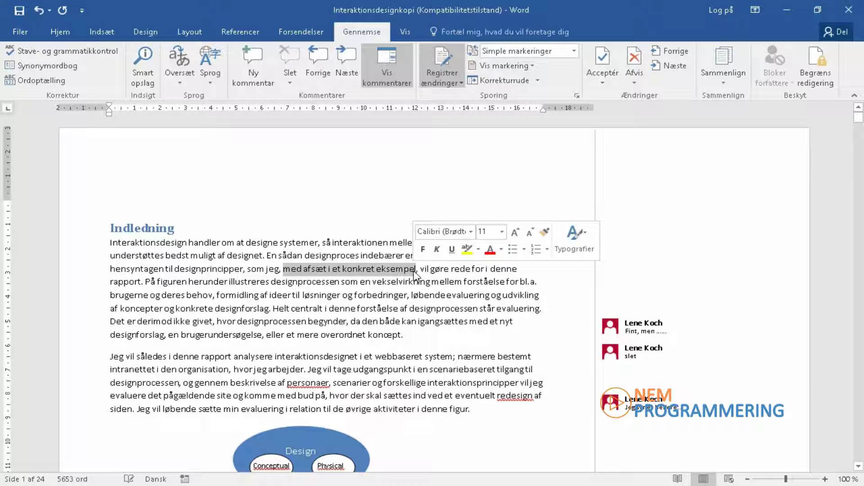
pyautogui.press('Delete')
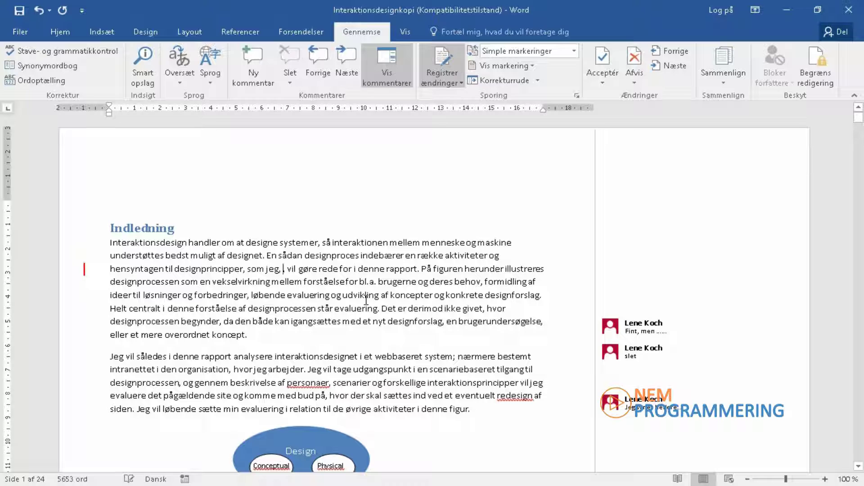
pyautogui.write('xxxxxxxxxxx')
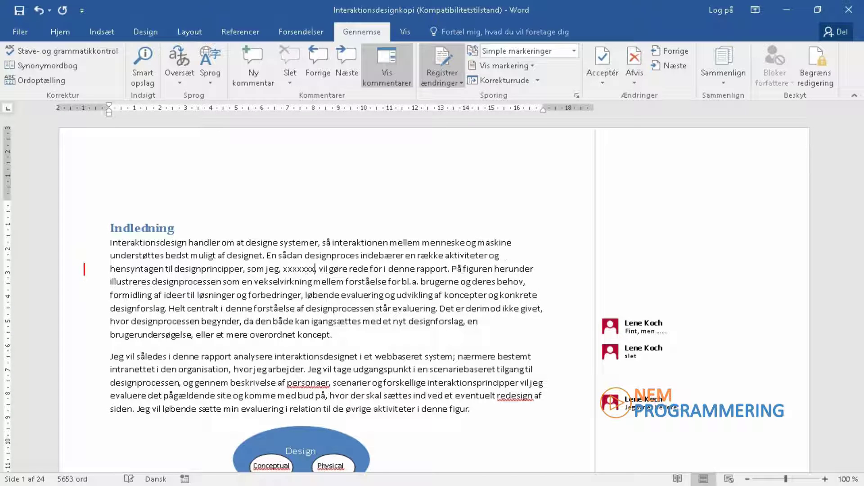
pyautogui.write('xxx')
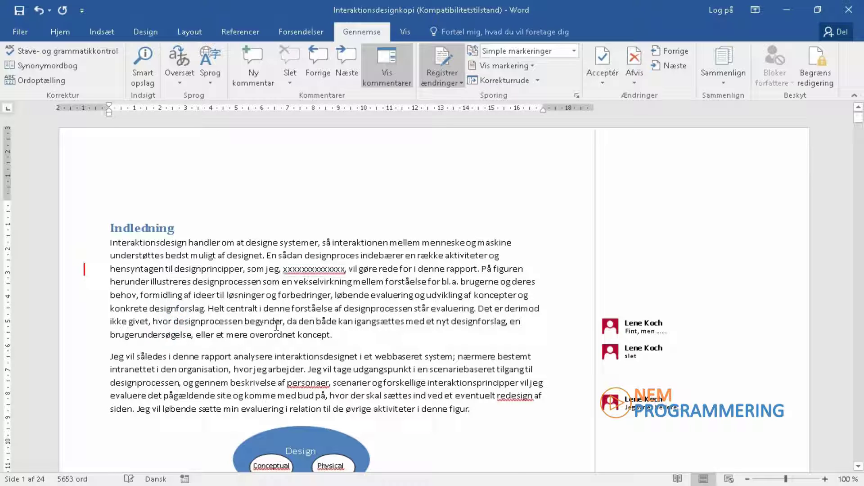
pyautogui.click(342, 335)
pyautogui.press('Delete')
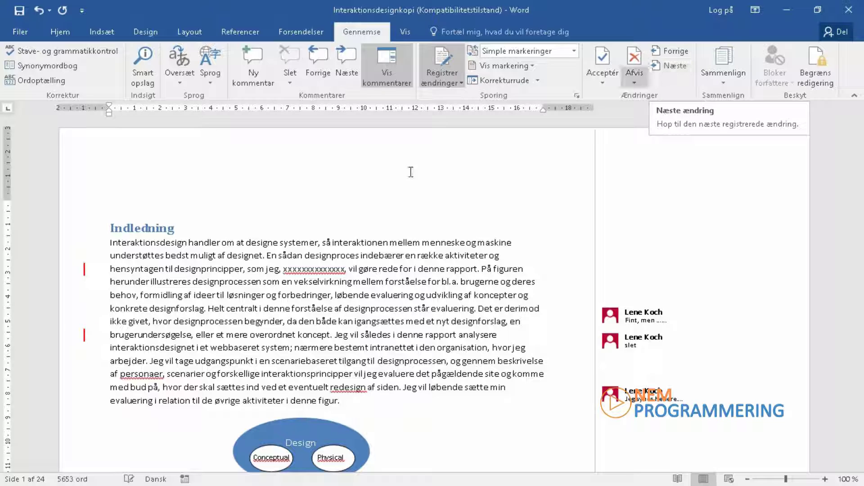
# Reject the inserted x's and the paragraph merge, deleting the koncept comment.
pyautogui.click(131, 228)
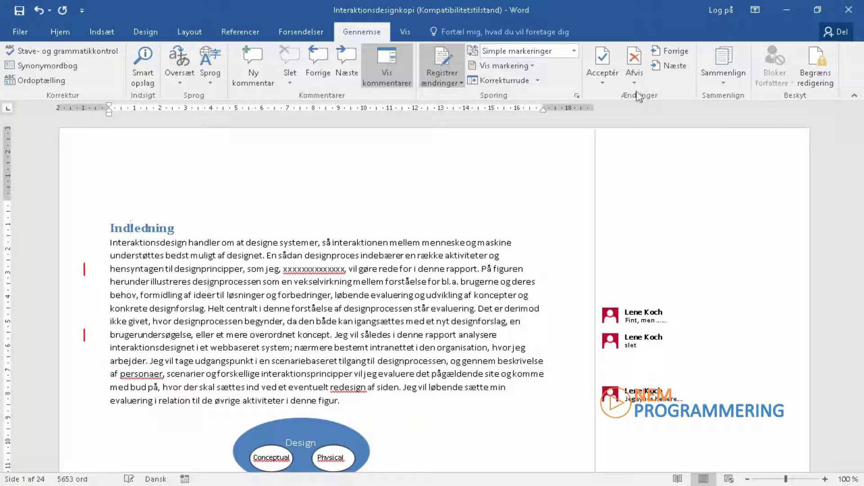
pyautogui.click(666, 67)
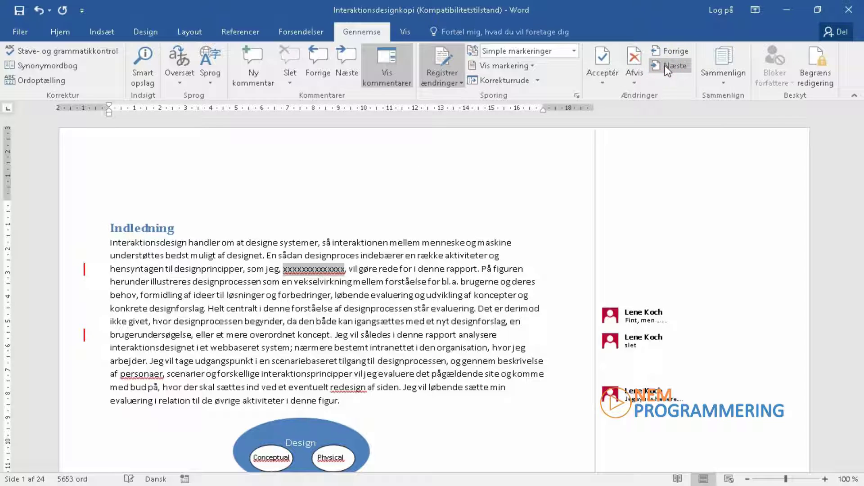
pyautogui.click(636, 58)
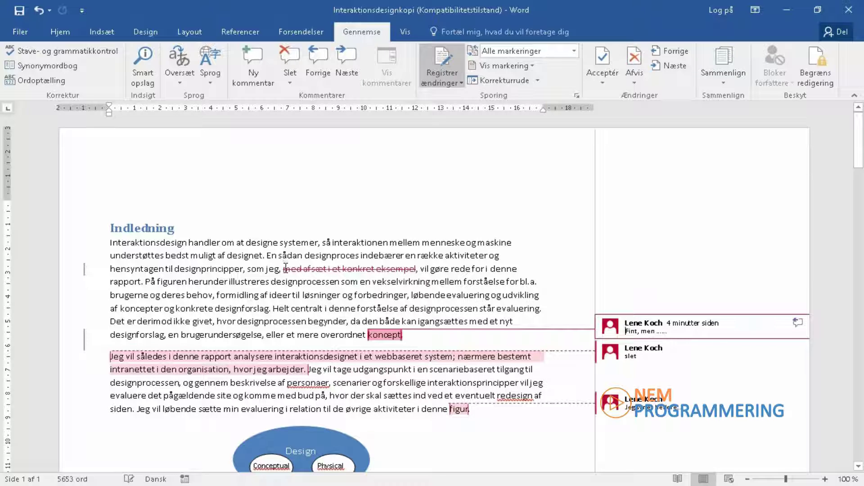
pyautogui.click(640, 63)
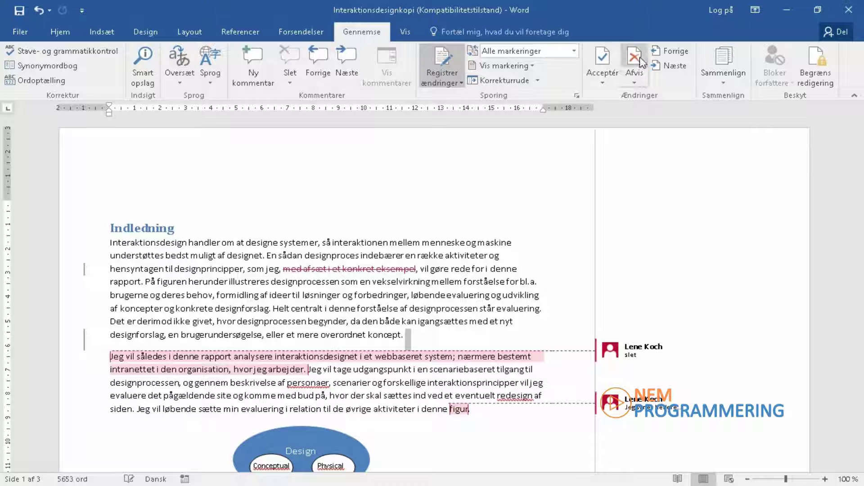
pyautogui.click(640, 56)
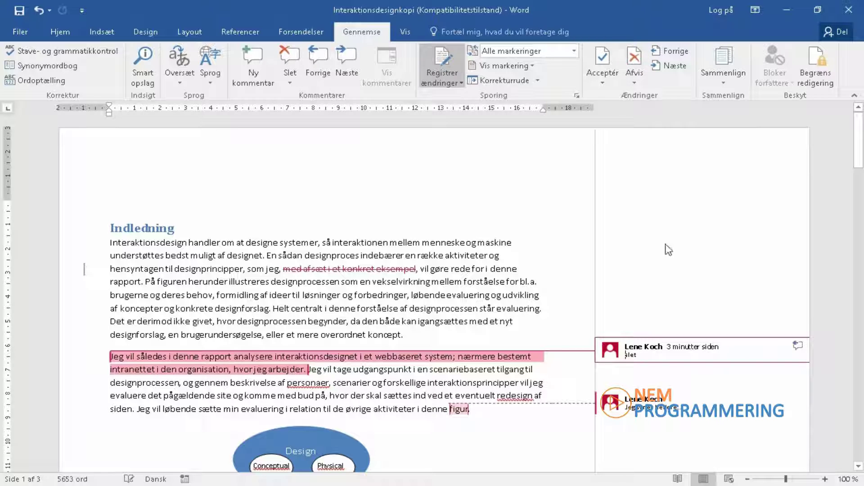
# Delete the 'slet' comment, keep the figur comment, and accept the phrase deletion.
pyautogui.click(634, 61)
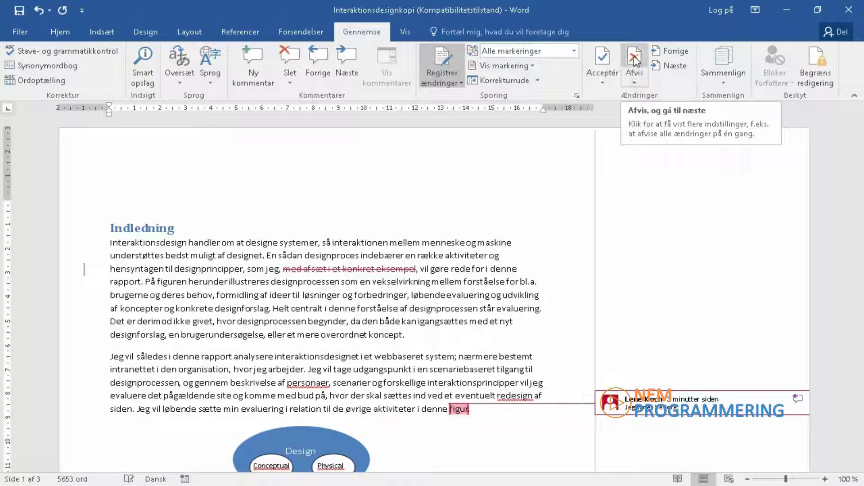
pyautogui.click(607, 68)
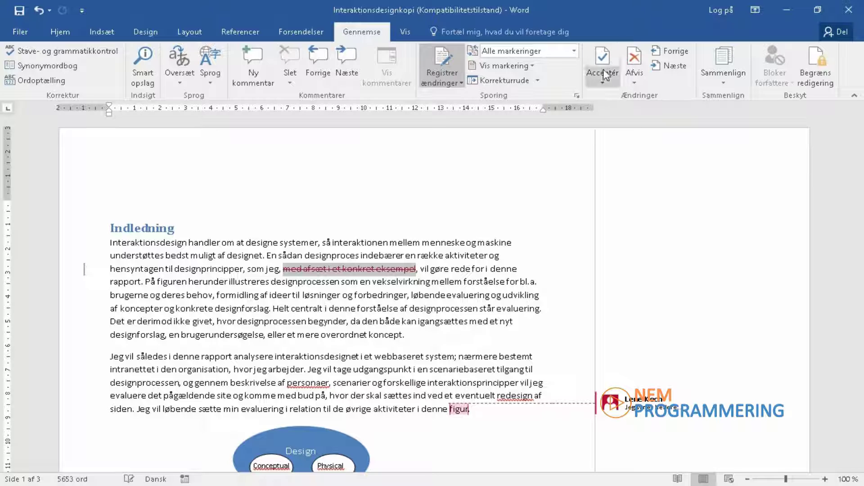
pyautogui.click(277, 272)
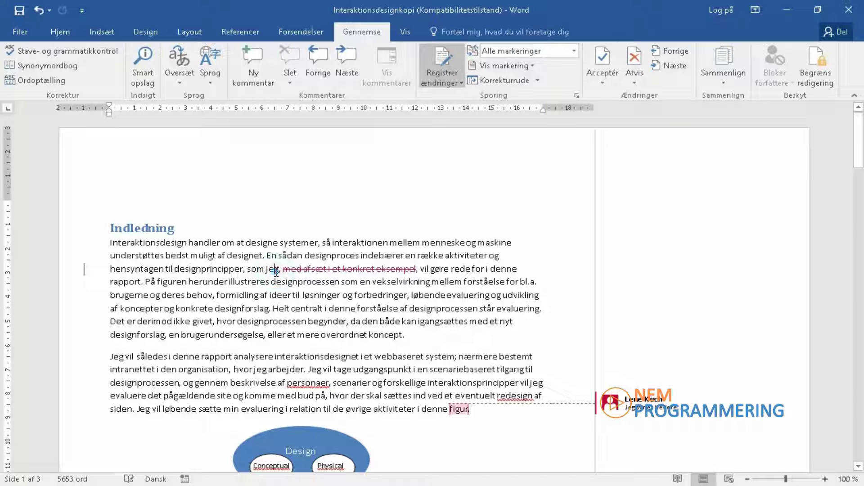
pyautogui.click(605, 62)
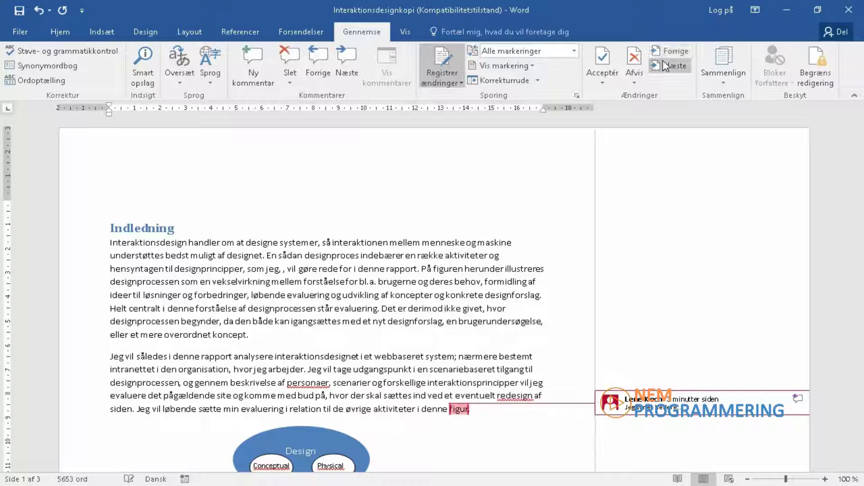
pyautogui.click(603, 84)
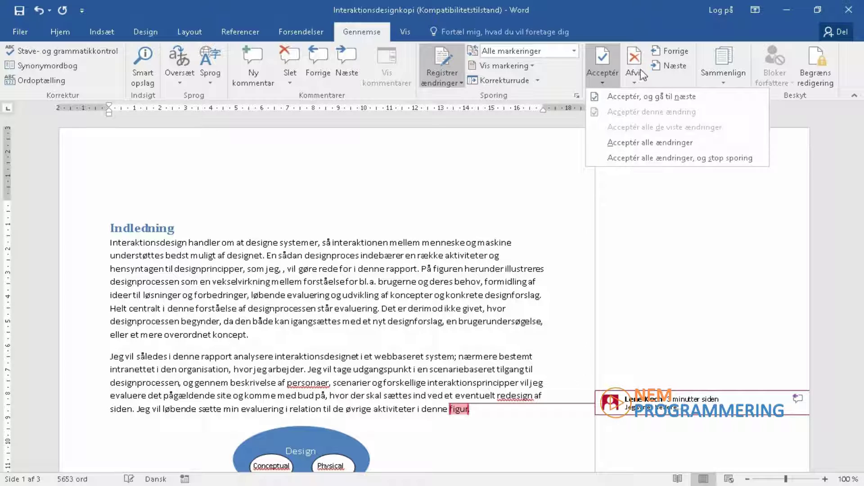
pyautogui.click(635, 82)
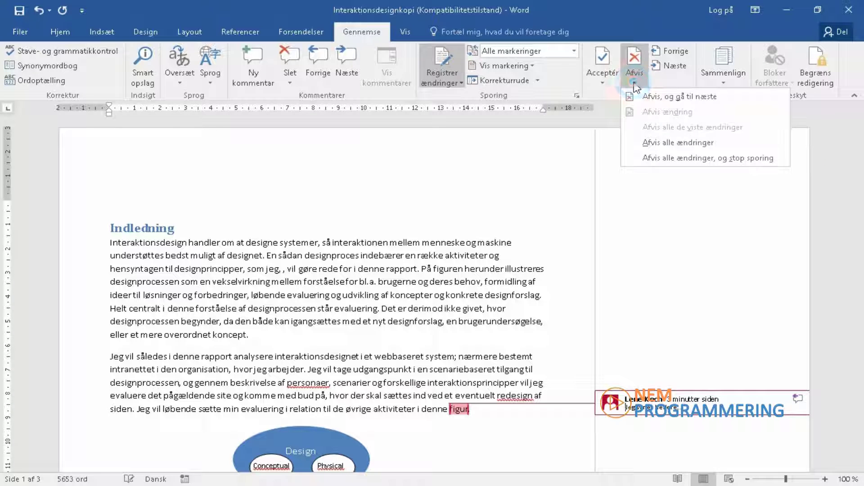
pyautogui.click(460, 281)
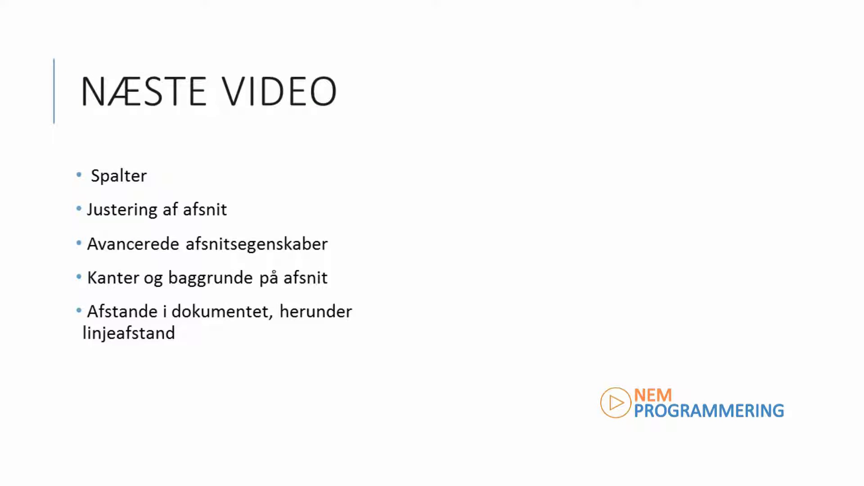